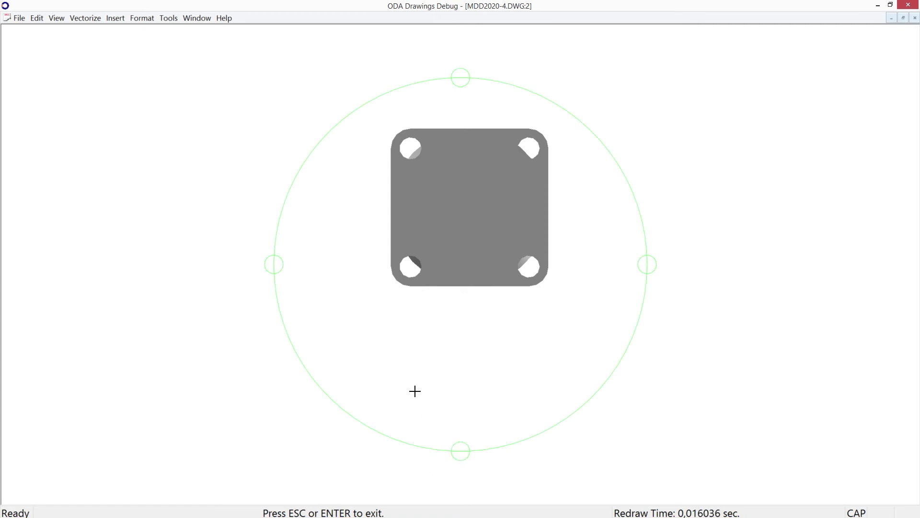
Orbit the part to a side view and start a VIEWBASE drawing of the entire model on Layout1
{"action": "left_click_drag", "start_coordinate": [347, 235], "coordinate": [252, 105]}
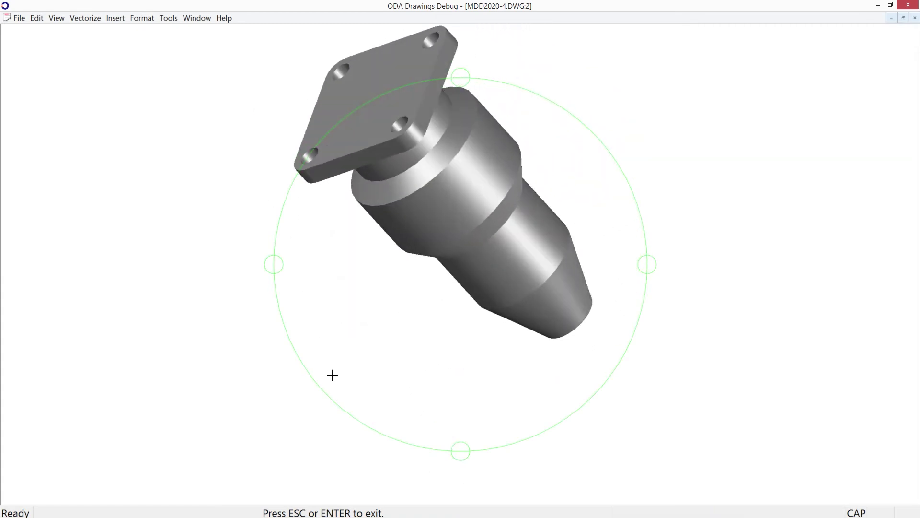
{"action": "key", "text": "Escape"}
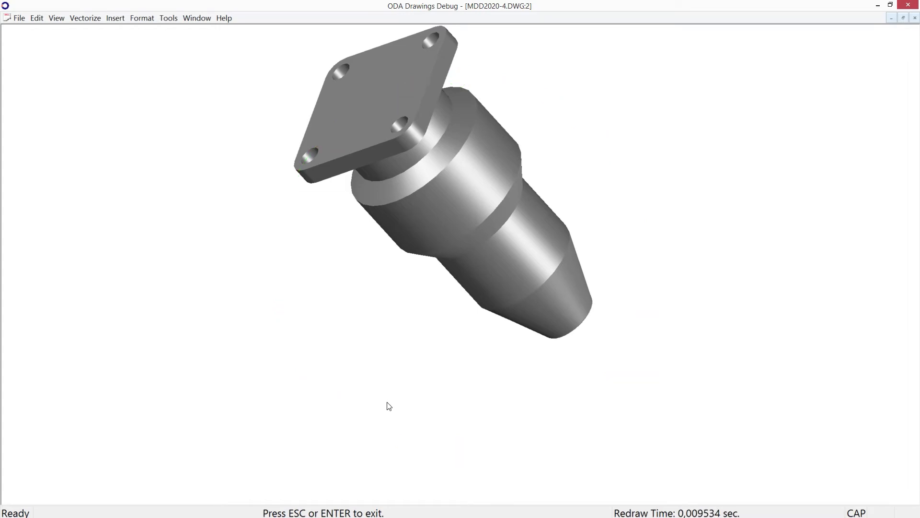
{"action": "type", "text": "VIEWBASE"}
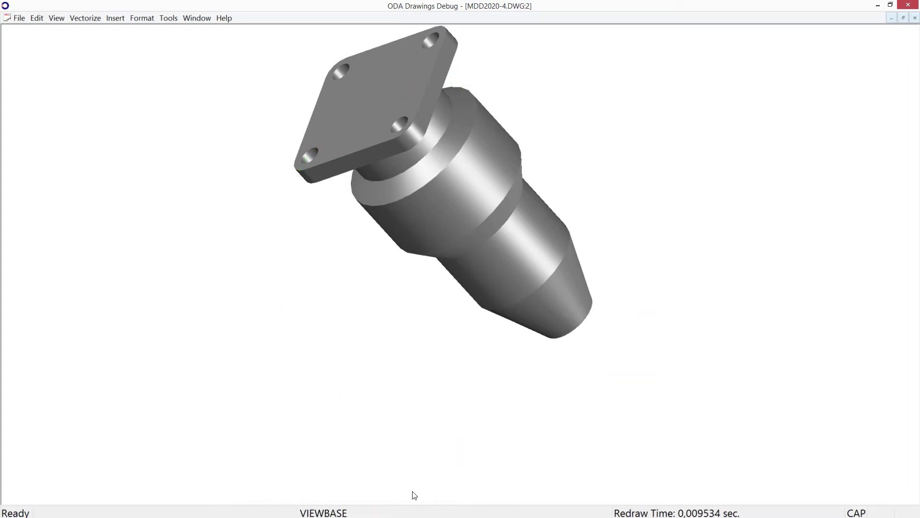
{"action": "key", "text": "Return"}
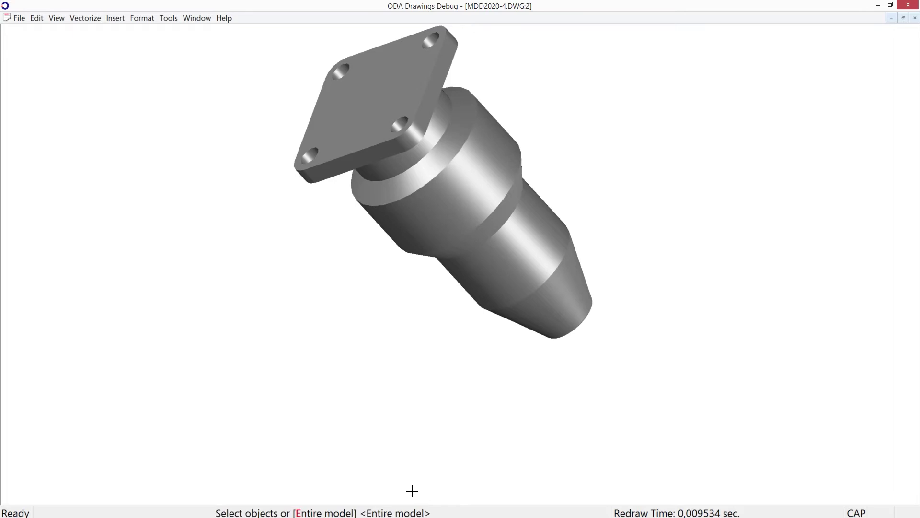
{"action": "key", "text": "Return"}
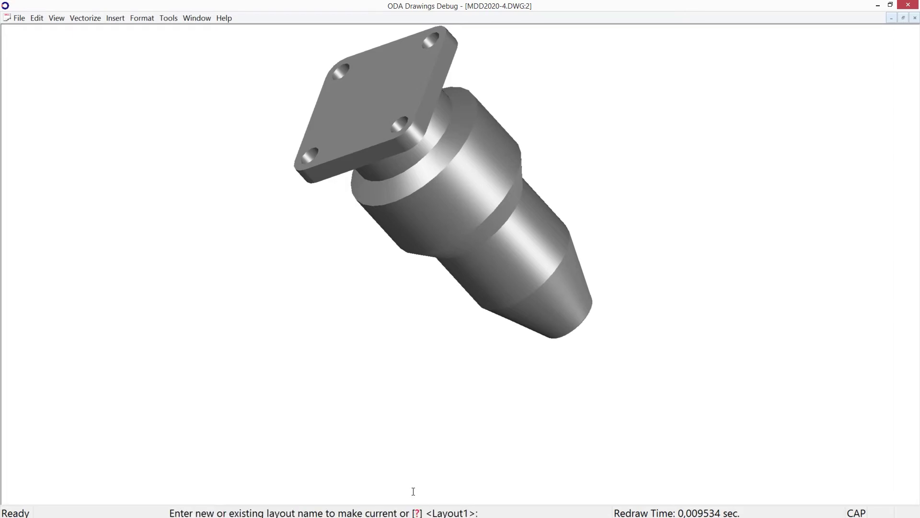
{"action": "key", "text": "Return"}
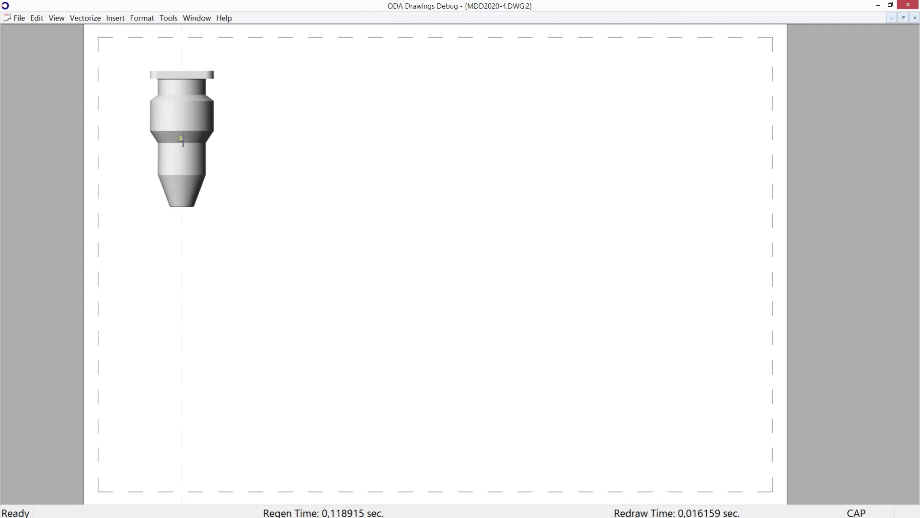
Place the base view top-left, an isometric view at lower right, and a top view below the base
{"action": "left_click", "coordinate": [182, 154]}
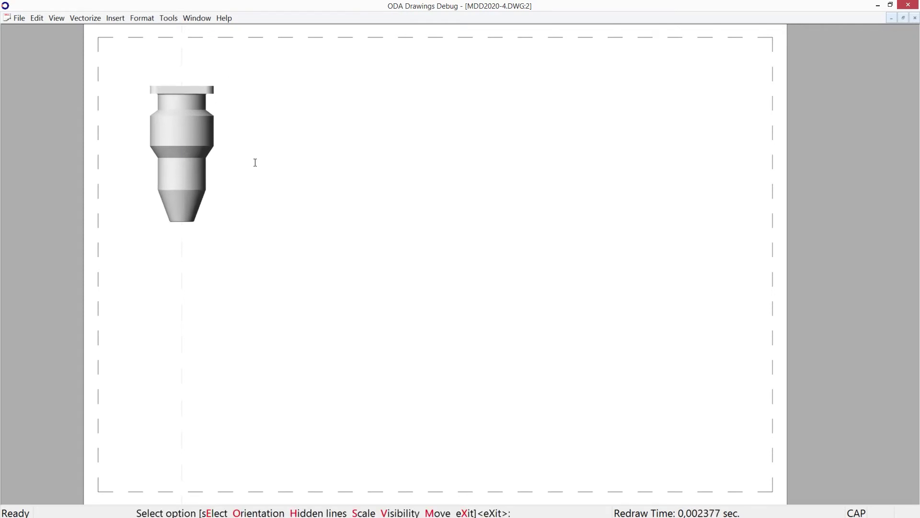
{"action": "key", "text": "Return"}
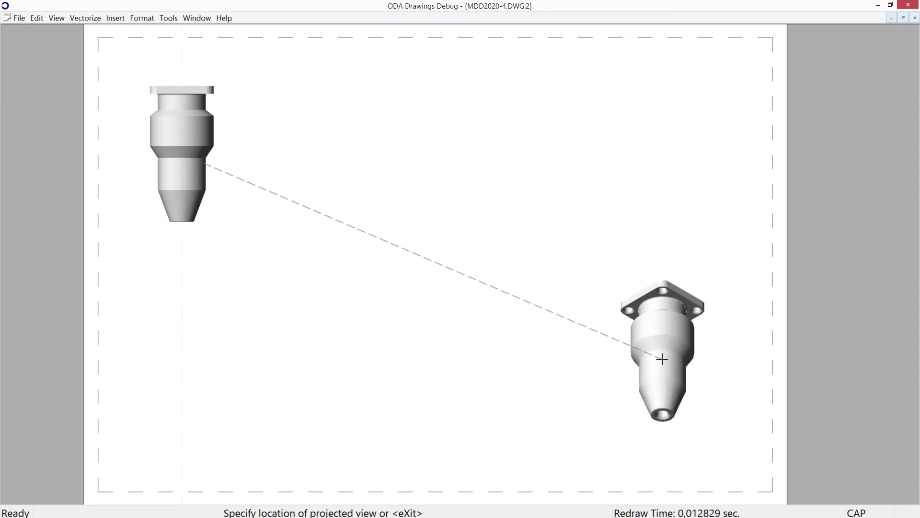
{"action": "left_click", "coordinate": [656, 358]}
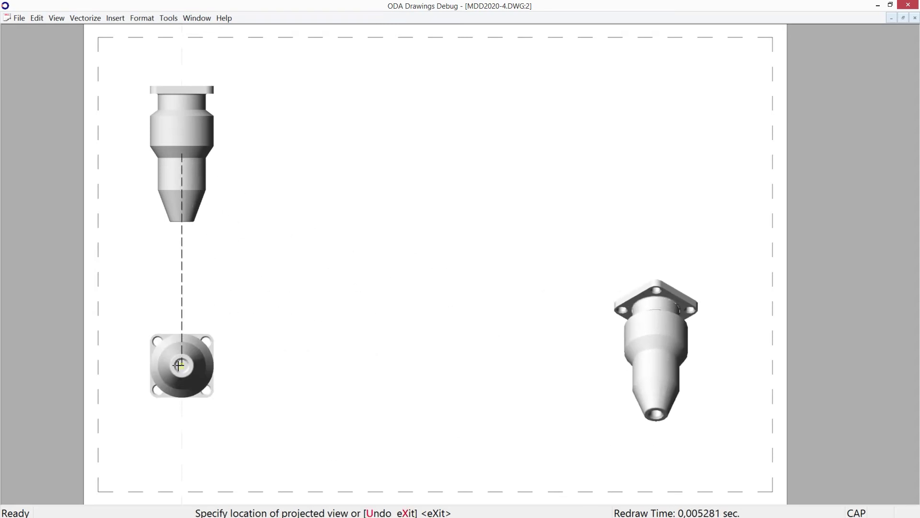
{"action": "left_click", "coordinate": [182, 355]}
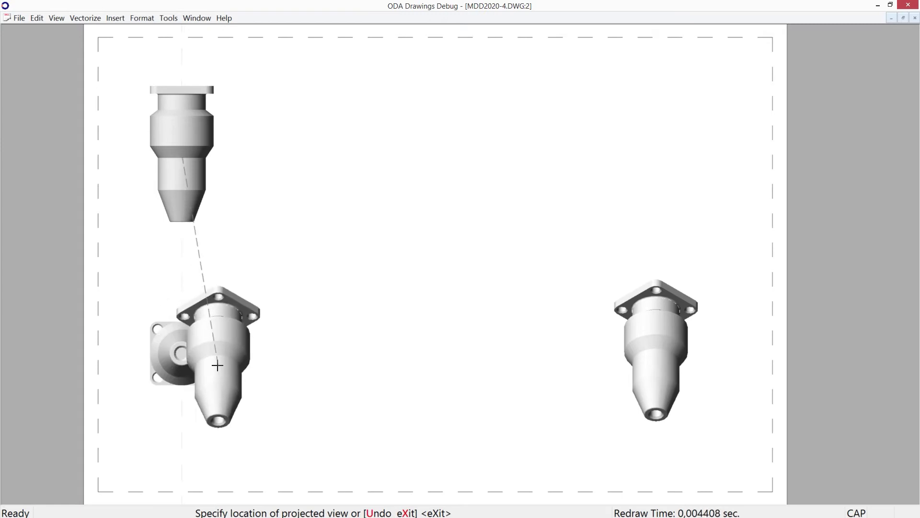
{"action": "key", "text": "Return"}
{"action": "left_click", "coordinate": [198, 154]}
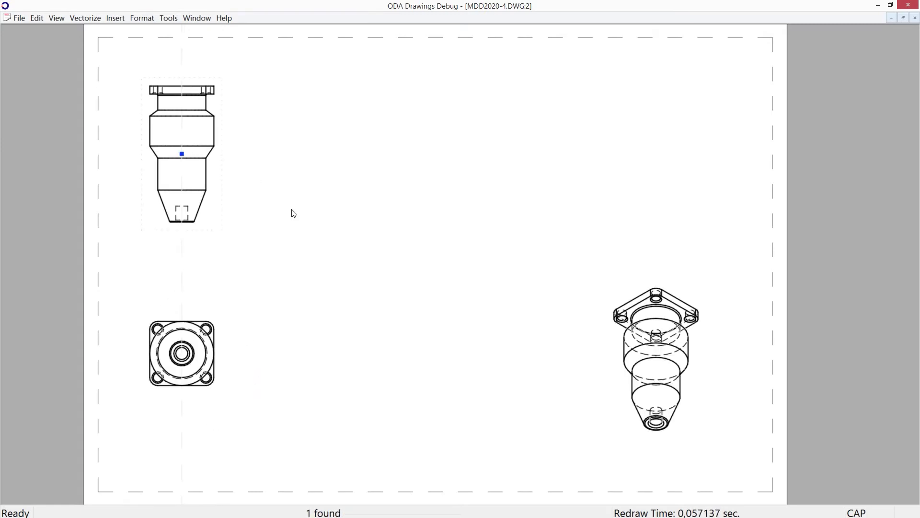
Cut section A-A vertically through the base view and place it to the right
{"action": "type", "text": "VIEWSEC"}
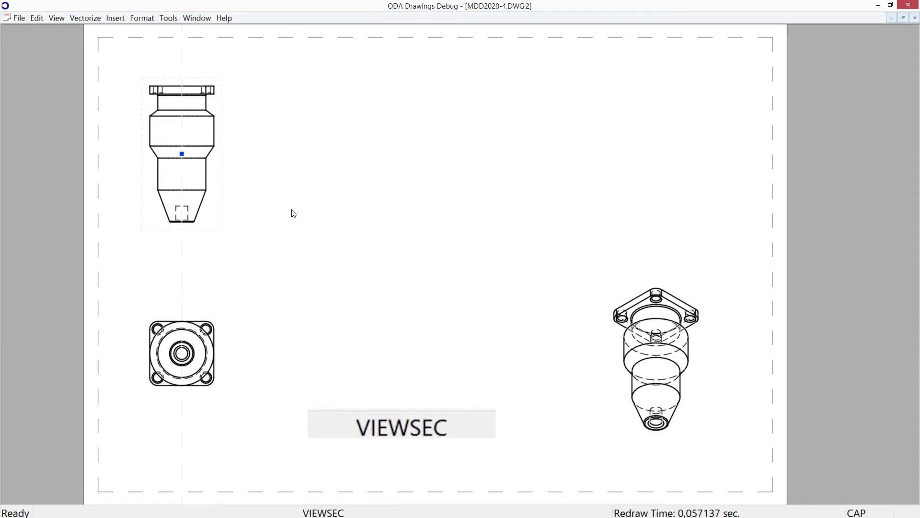
{"action": "type", "text": "TION"}
{"action": "key", "text": "Return"}
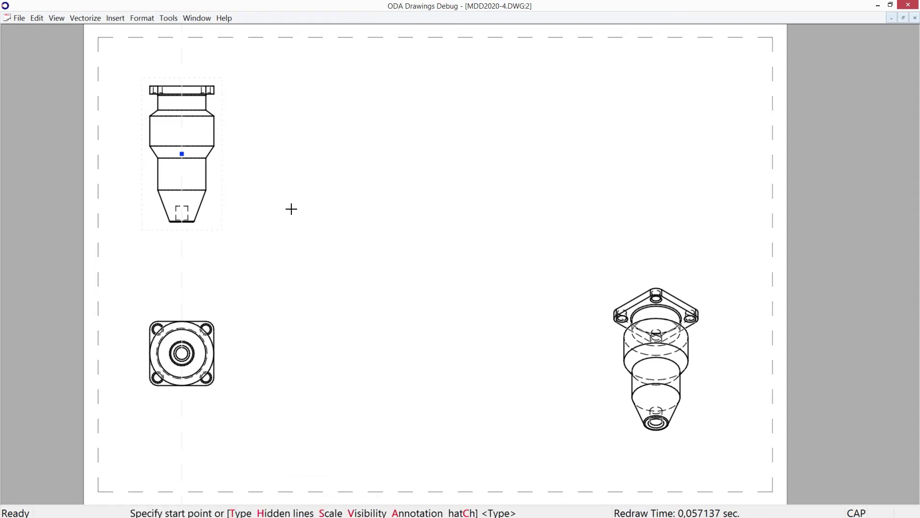
{"action": "key", "text": "Return"}
{"action": "key", "text": "Return"}
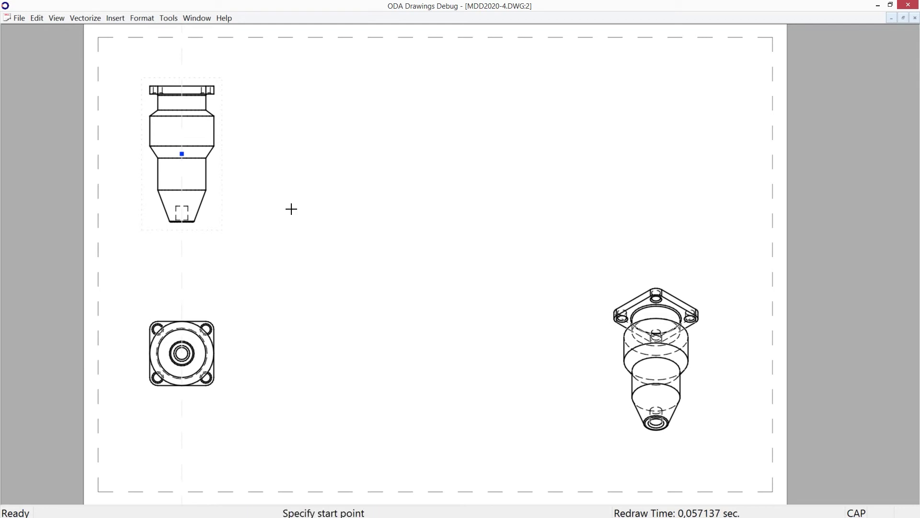
{"action": "left_click", "coordinate": [179, 58]}
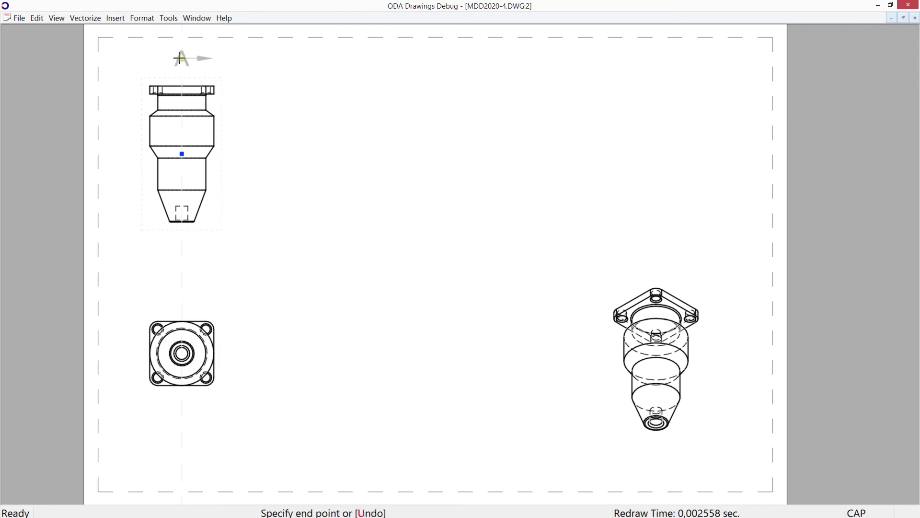
{"action": "left_click", "coordinate": [182, 246]}
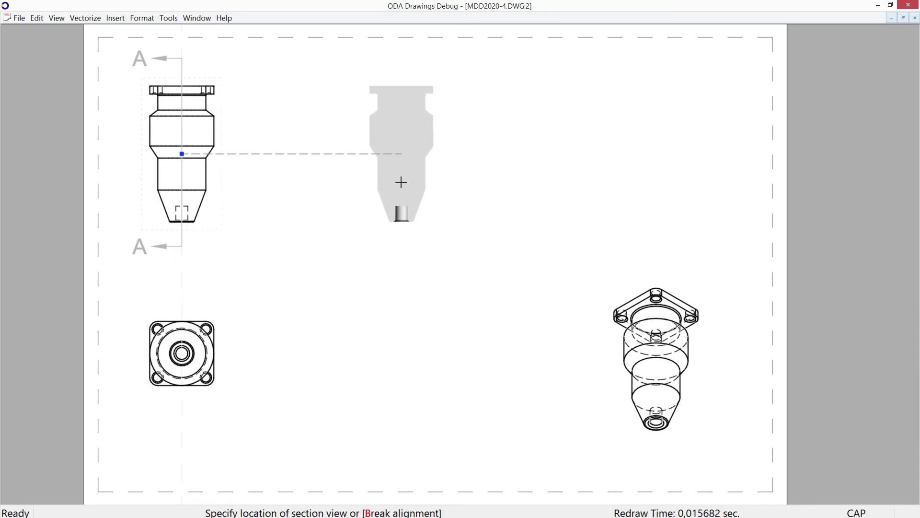
{"action": "left_click", "coordinate": [414, 168]}
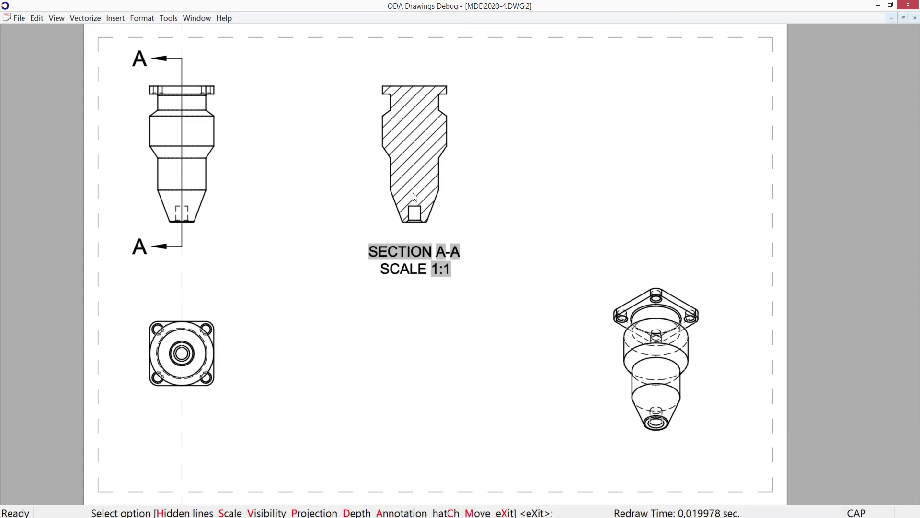
{"action": "key", "text": "Return"}
{"action": "left_click", "coordinate": [424, 182]}
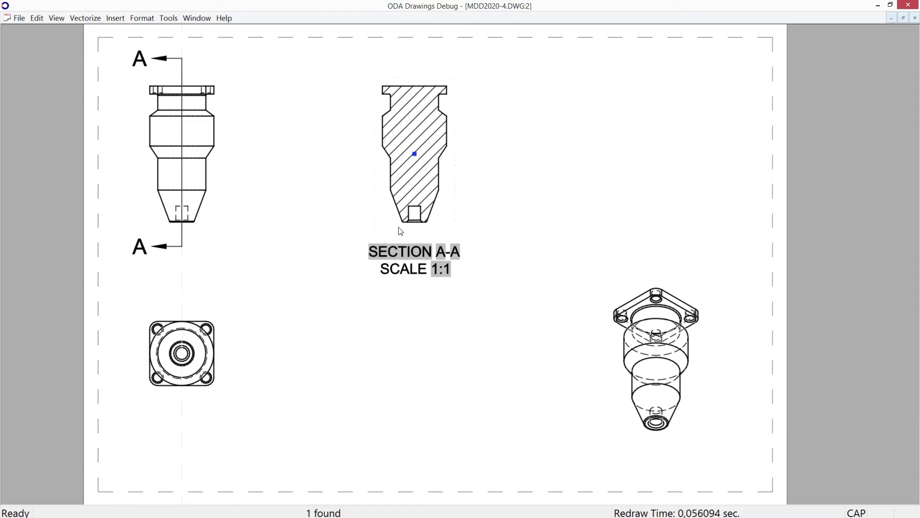
Circle the lower tip of Section A-A as detail B and place it at right
{"action": "type", "text": "VIEW"}
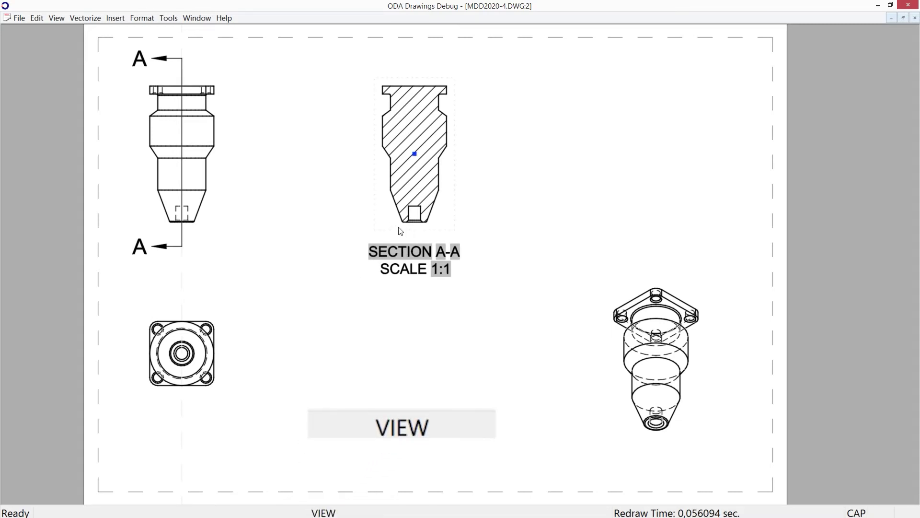
{"action": "type", "text": "DETAIL"}
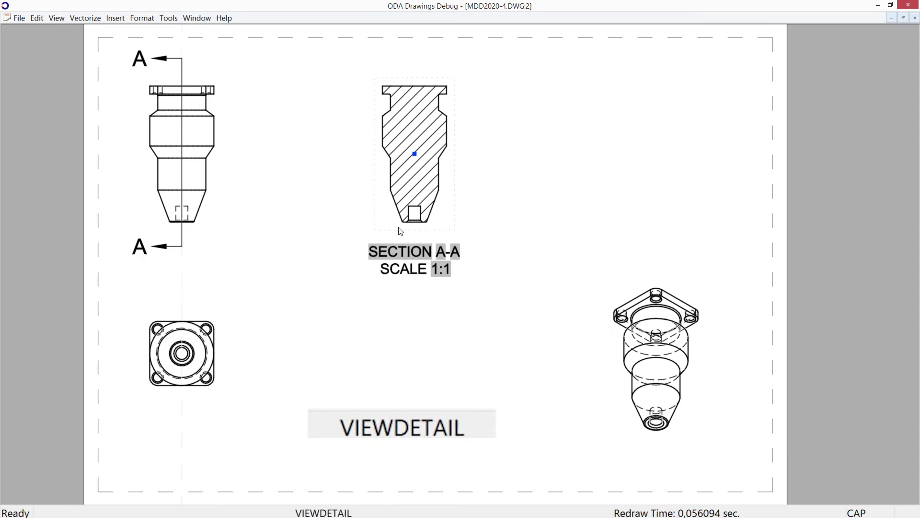
{"action": "key", "text": "Return"}
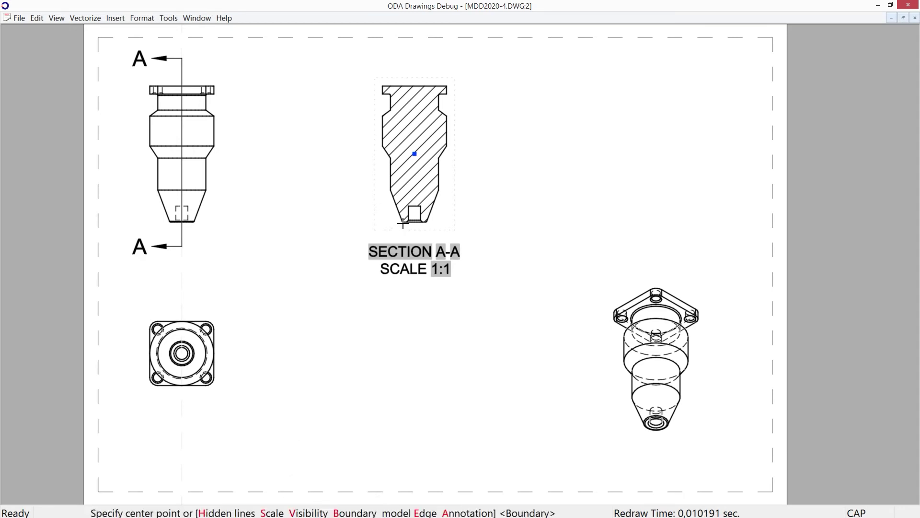
{"action": "left_click", "coordinate": [414, 213]}
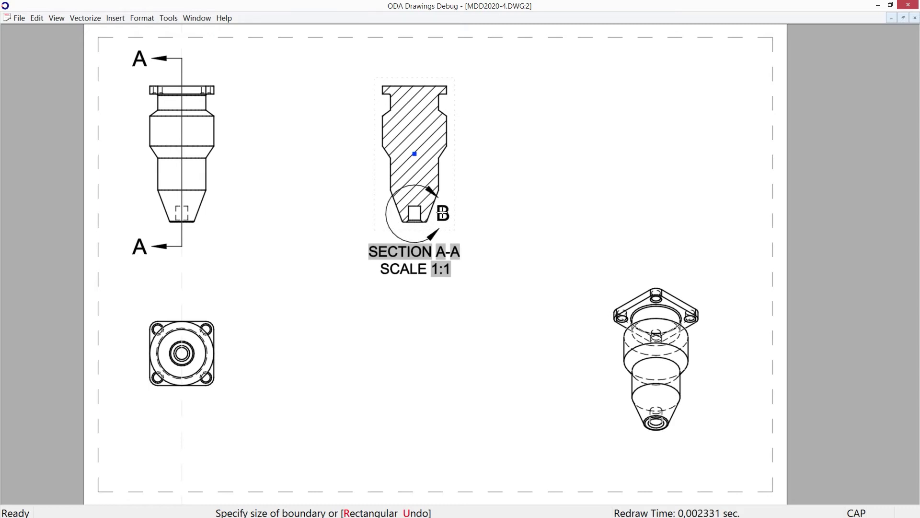
{"action": "left_click", "coordinate": [441, 213]}
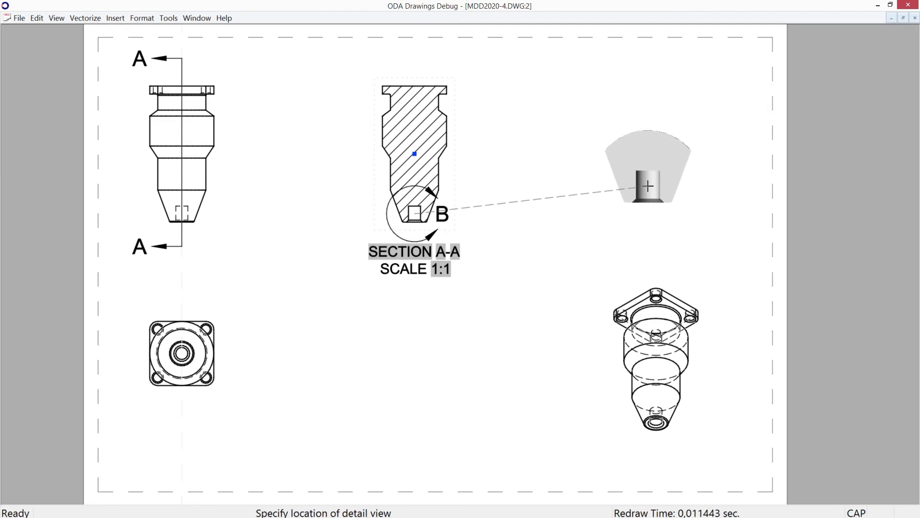
{"action": "left_click", "coordinate": [648, 205]}
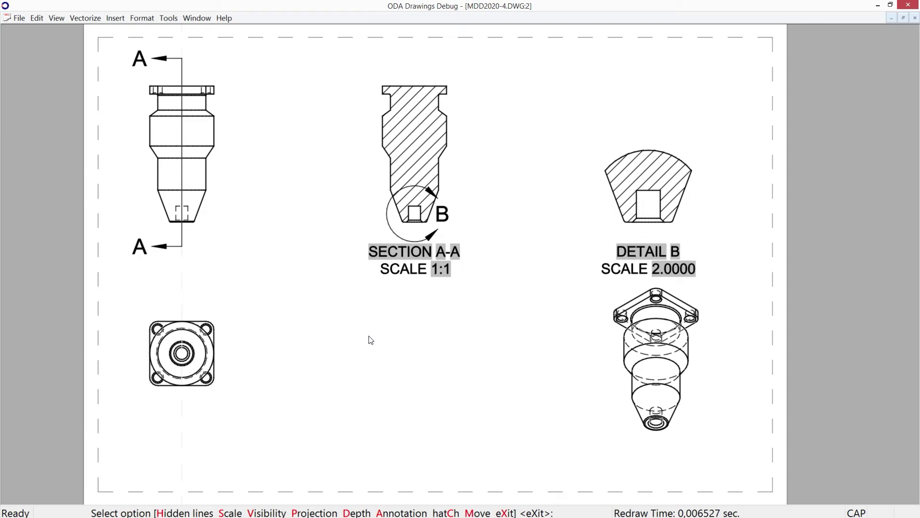
{"action": "left_click", "coordinate": [190, 360]}
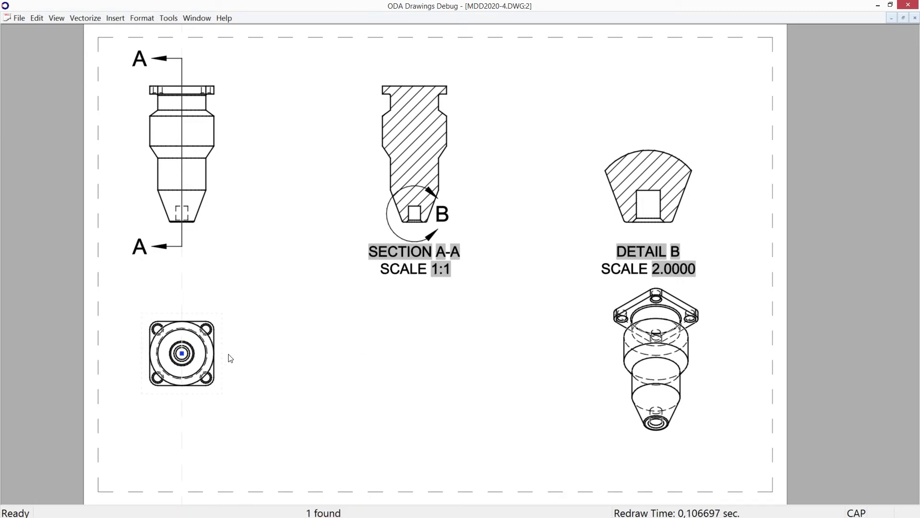
Create a Half section C-C through the top view and place it to the right
{"action": "type", "text": "VIEWS"}
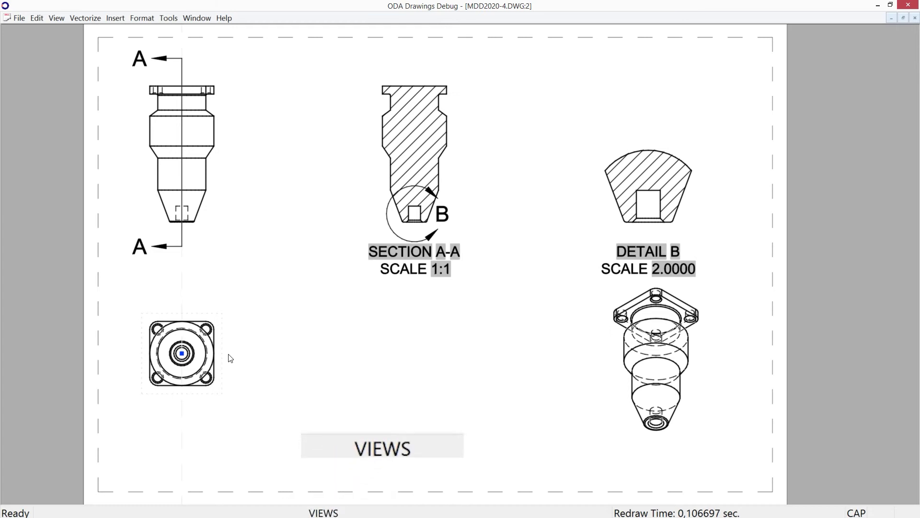
{"action": "type", "text": "ECTION"}
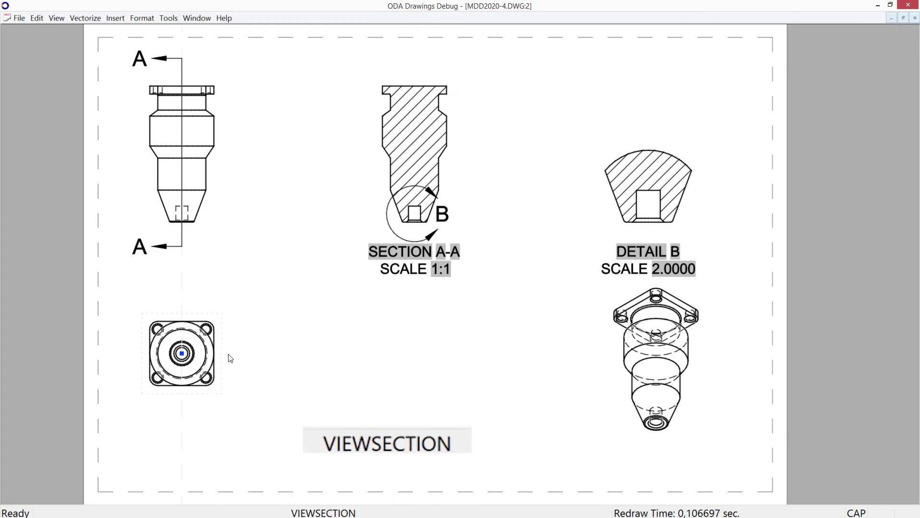
{"action": "key", "text": "Return"}
{"action": "key", "text": "Return"}
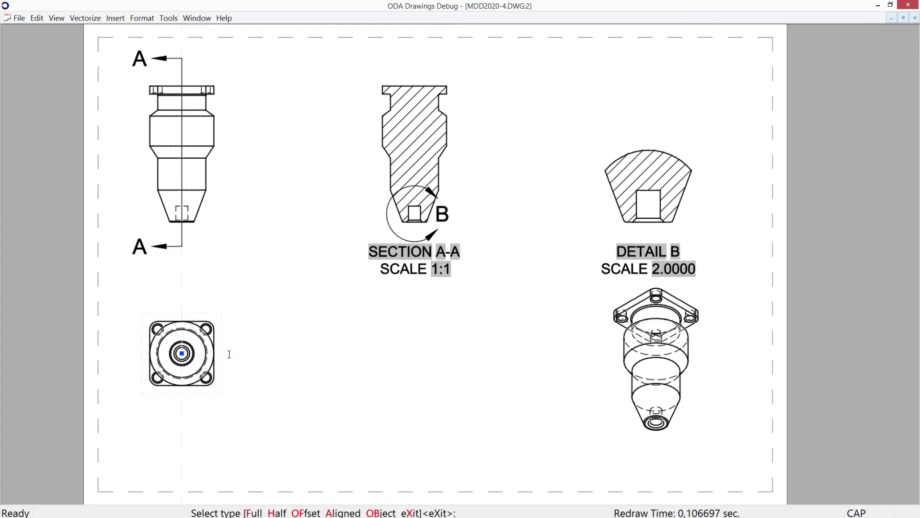
{"action": "type", "text": "H"}
{"action": "key", "text": "Return"}
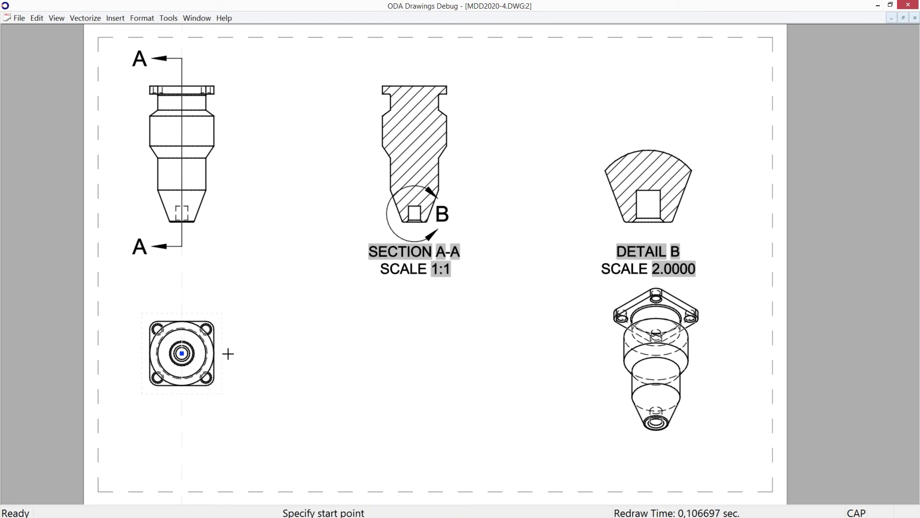
{"action": "left_click", "coordinate": [181, 303]}
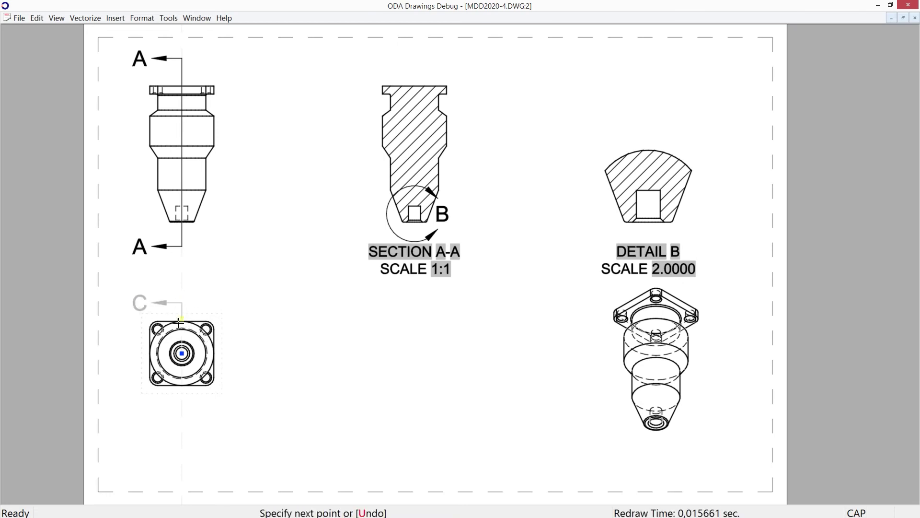
{"action": "left_click", "coordinate": [181, 354]}
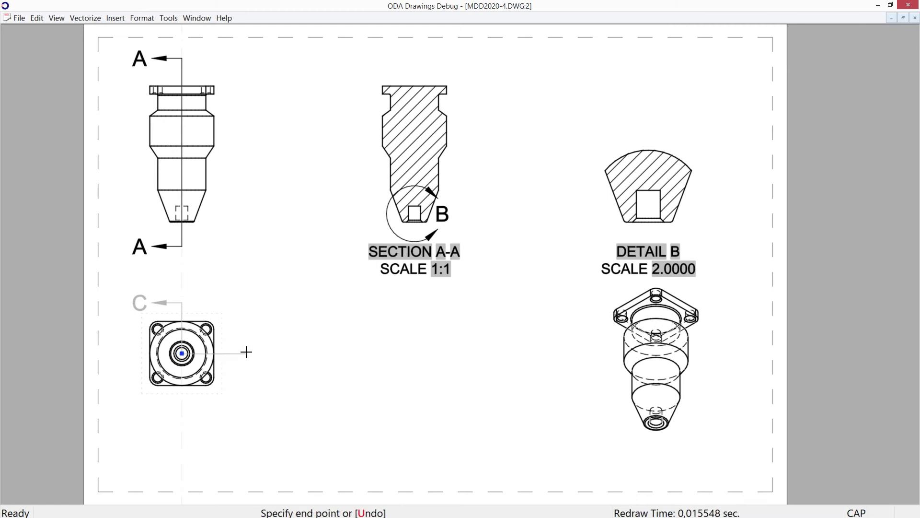
{"action": "left_click", "coordinate": [254, 353]}
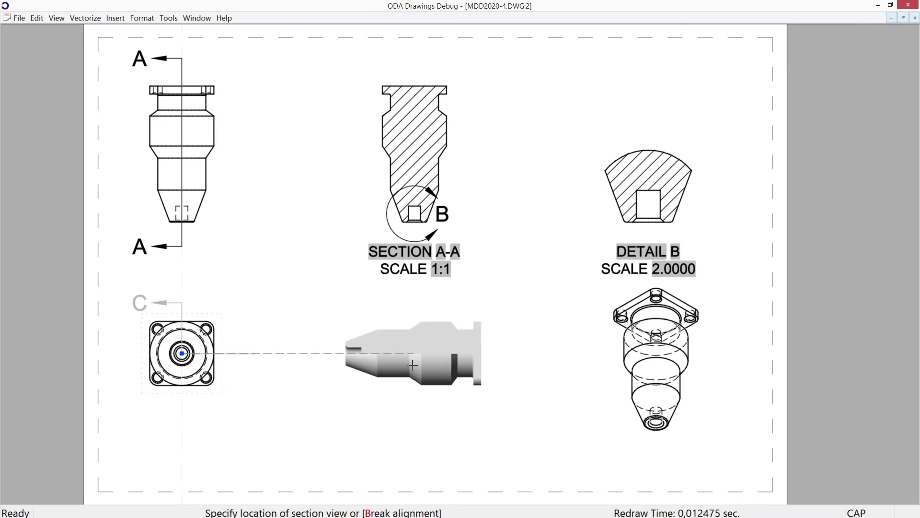
{"action": "left_click", "coordinate": [417, 371]}
{"action": "key", "text": "Return"}
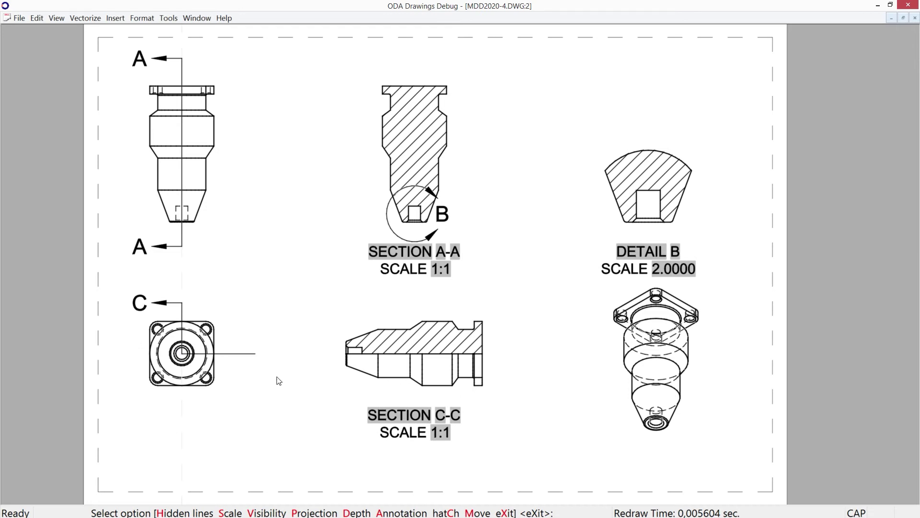
{"action": "left_click", "coordinate": [200, 337]}
Use VIEWEDIT to set the top view's hidden lines option to Visible lines
{"action": "type", "text": "VIEWEDIT"}
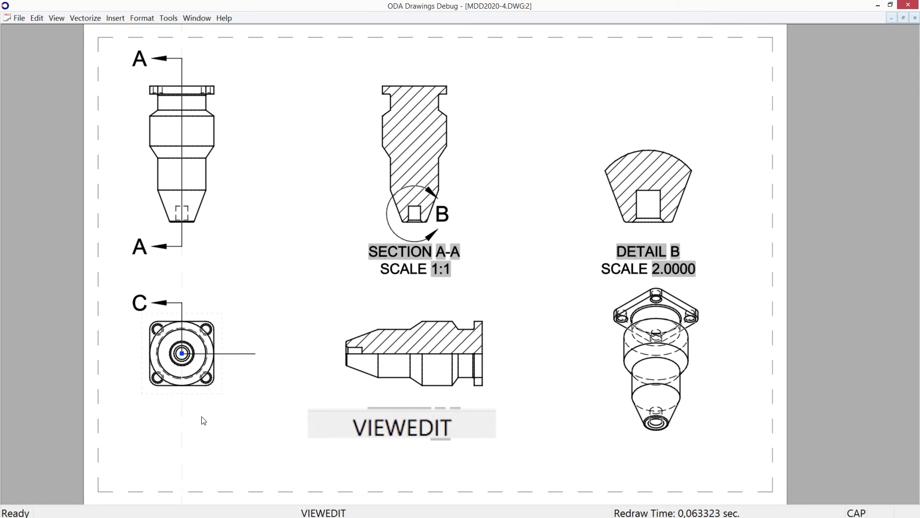
{"action": "key", "text": "Return"}
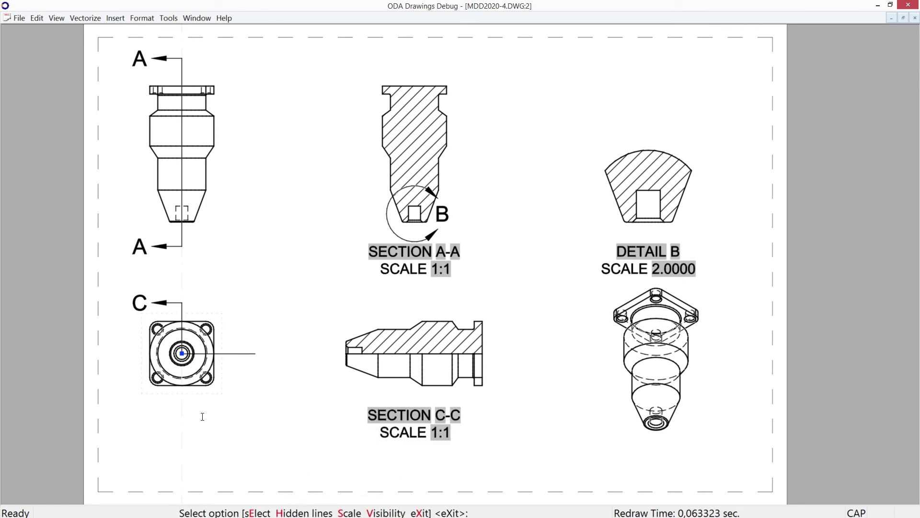
{"action": "type", "text": "H"}
{"action": "key", "text": "Return"}
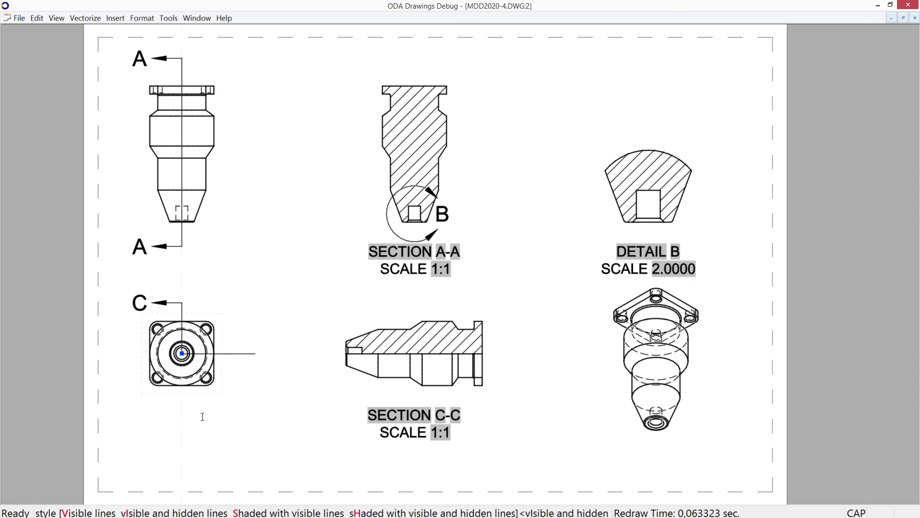
{"action": "type", "text": "V"}
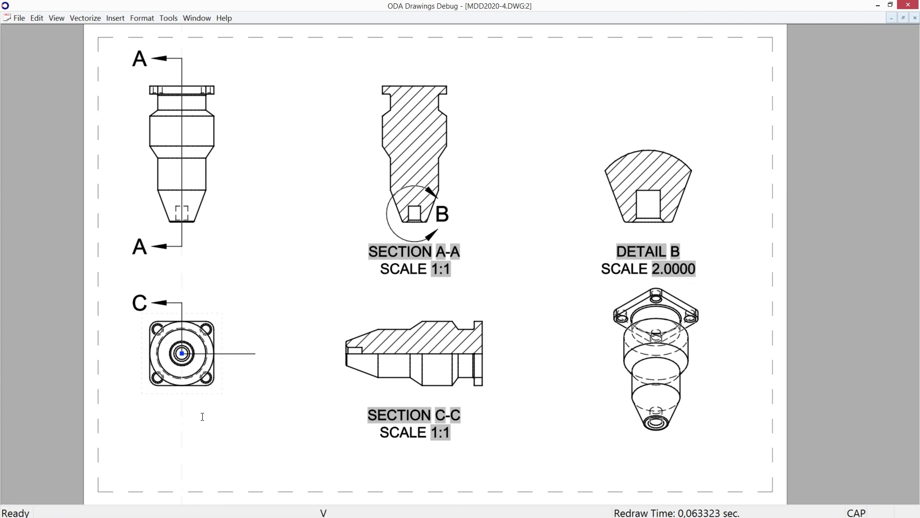
{"action": "key", "text": "Return"}
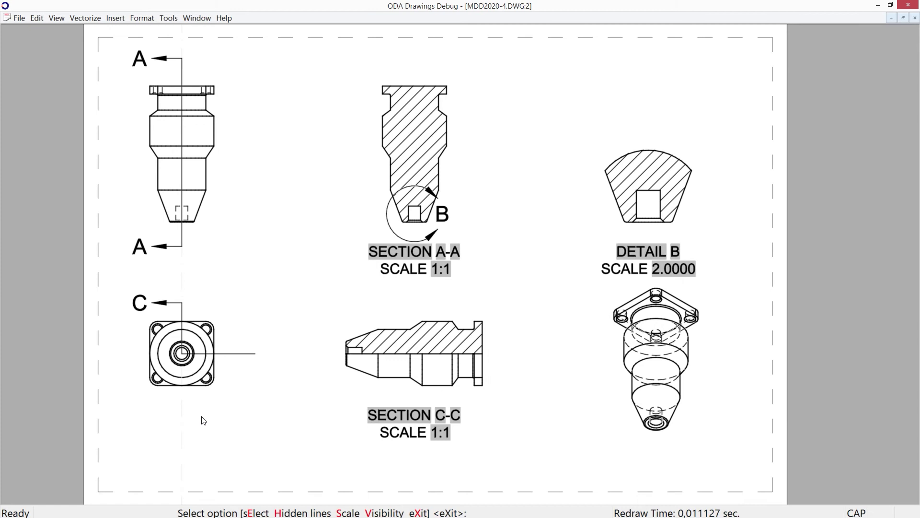
Switch the isometric view's hidden lines option to Visible lines as well
{"action": "left_click", "coordinate": [680, 361]}
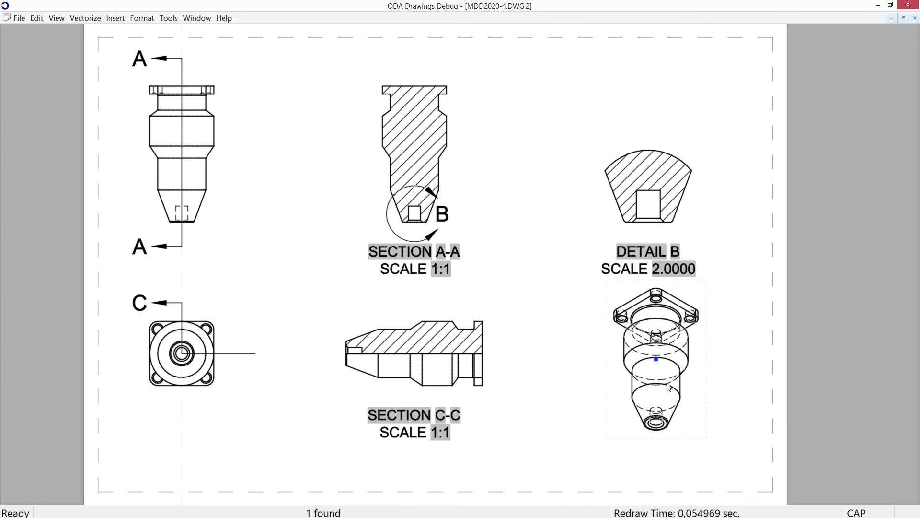
{"action": "key", "text": "Return"}
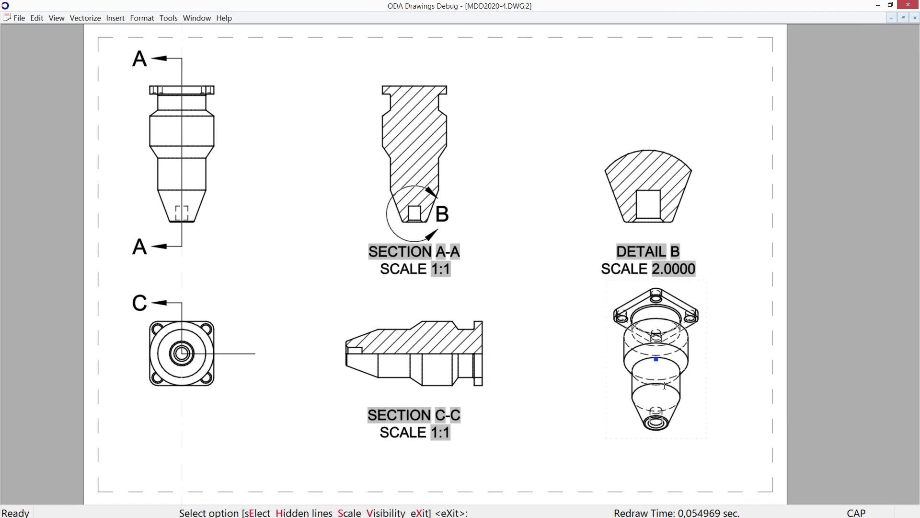
{"action": "type", "text": "H"}
{"action": "key", "text": "Return"}
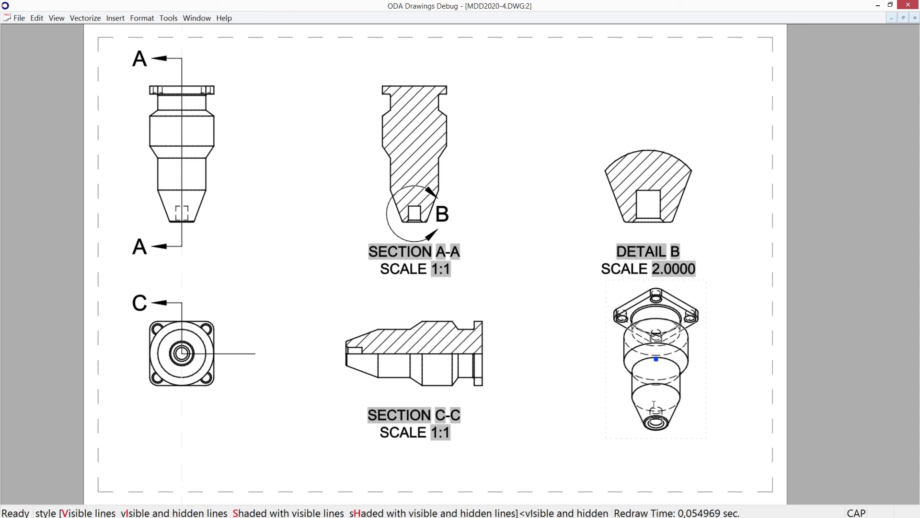
{"action": "type", "text": "V"}
{"action": "key", "text": "Return"}
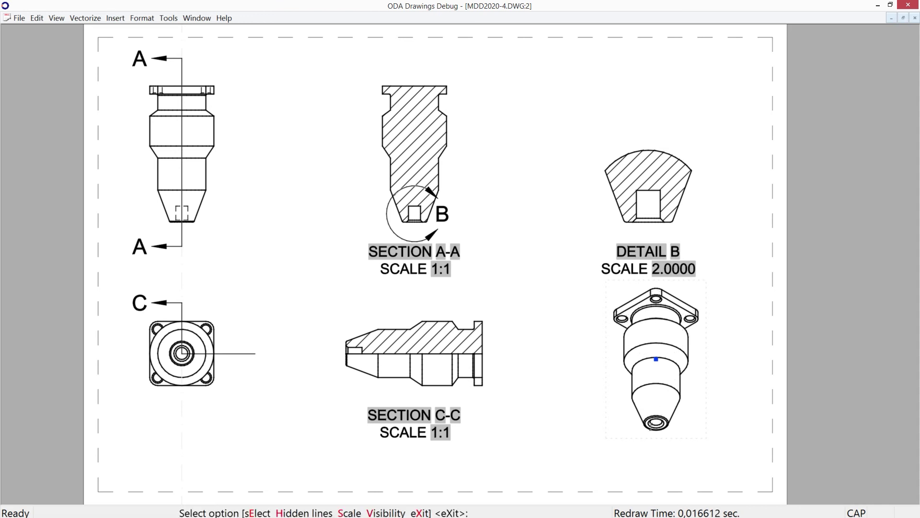